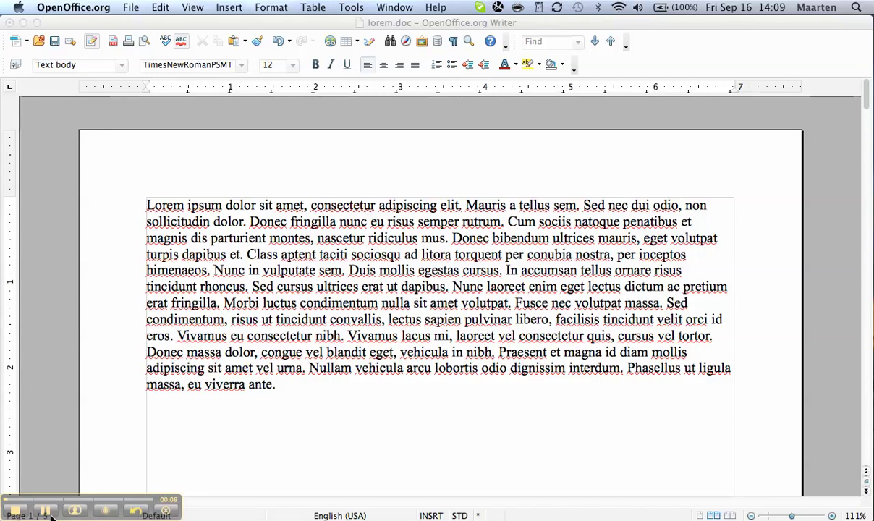
- Place the cursor right after 'volutpat' in the lorem paragraph
{"action": "left_click", "coordinate": [232, 369]}
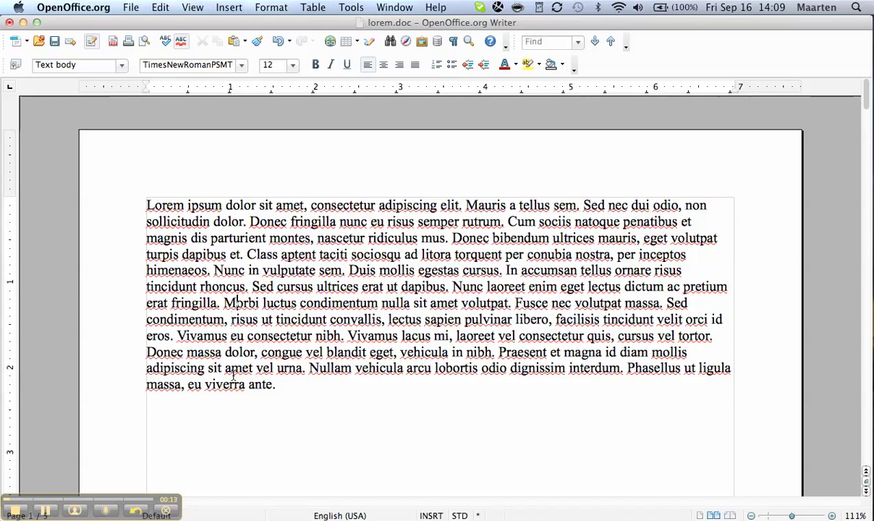
{"action": "scroll", "coordinate": [233, 375], "scroll_direction": "down", "scroll_amount": 5}
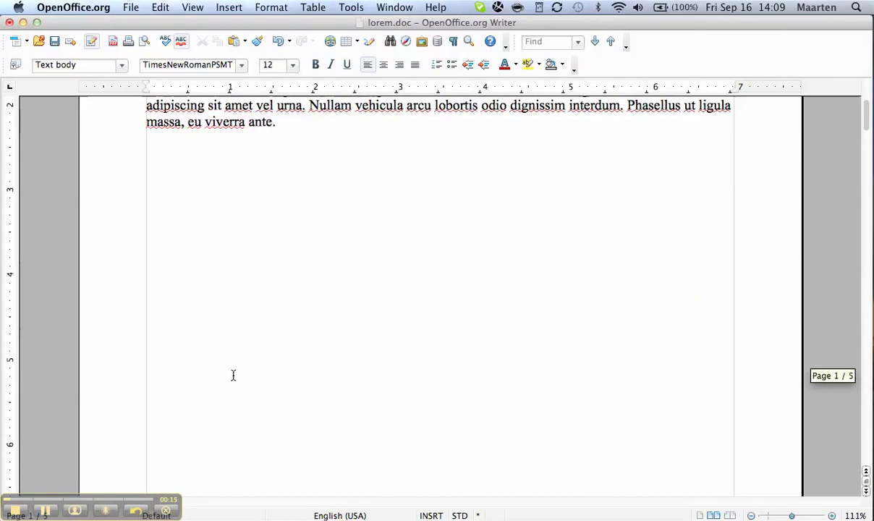
{"action": "scroll", "coordinate": [233, 374], "scroll_direction": "down", "scroll_amount": 5}
{"action": "scroll", "coordinate": [233, 375], "scroll_direction": "down", "scroll_amount": 5}
{"action": "scroll", "coordinate": [233, 375], "scroll_direction": "down", "scroll_amount": 5}
{"action": "scroll", "coordinate": [233, 375], "scroll_direction": "up", "scroll_amount": 10}
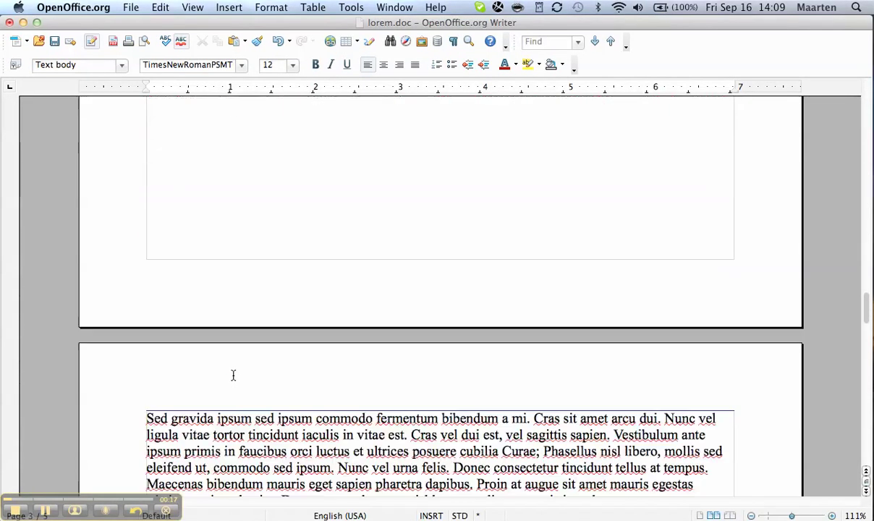
{"action": "scroll", "coordinate": [233, 375], "scroll_direction": "up", "scroll_amount": 3}
{"action": "scroll", "coordinate": [233, 375], "scroll_direction": "up", "scroll_amount": 10}
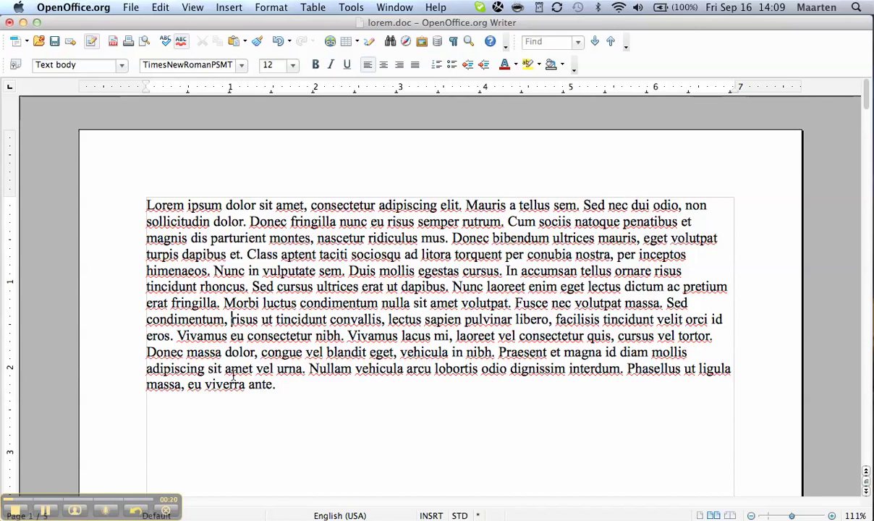
{"action": "left_click", "coordinate": [411, 304]}
{"action": "left_click", "coordinate": [720, 237]}
- Insert an automatic footnote reading 'This is a footnote' and return to the body text
{"action": "left_click", "coordinate": [227, 7]}
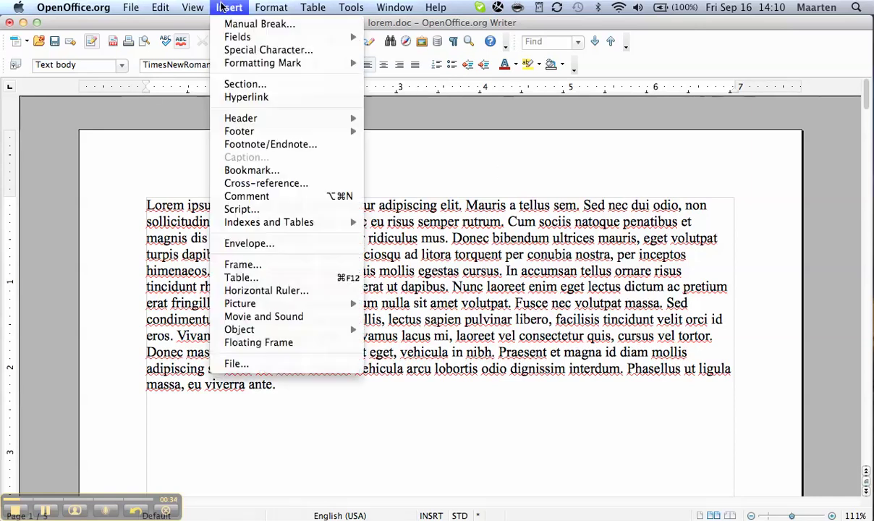
{"action": "left_click", "coordinate": [244, 144]}
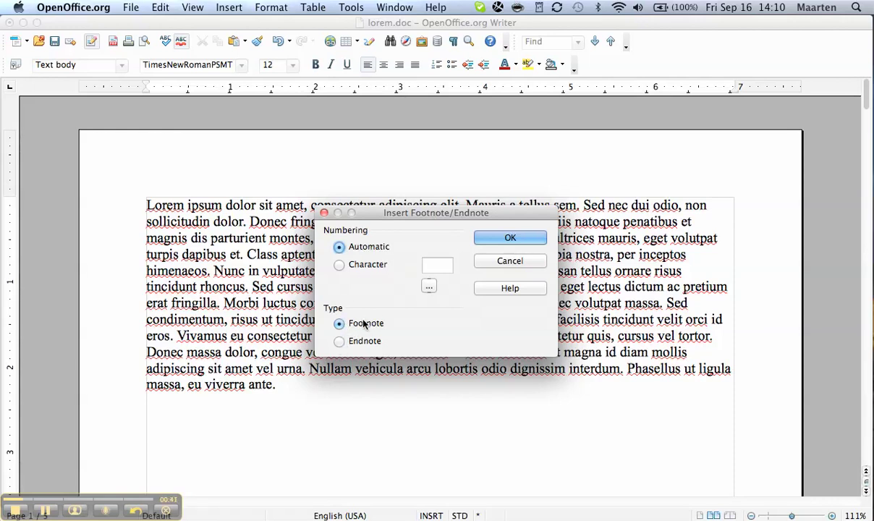
{"action": "left_click", "coordinate": [496, 238]}
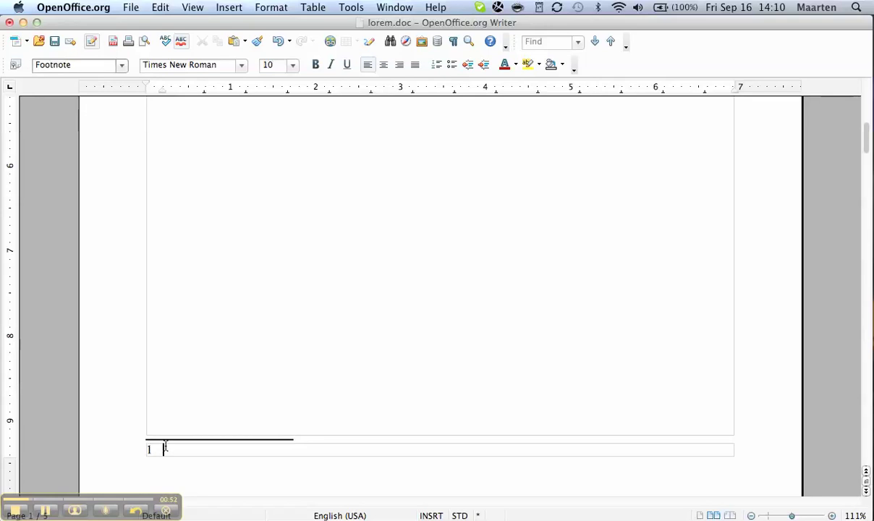
{"action": "type", "text": "This is a "}
{"action": "type", "text": "footnote"}
{"action": "key", "text": "Return"}
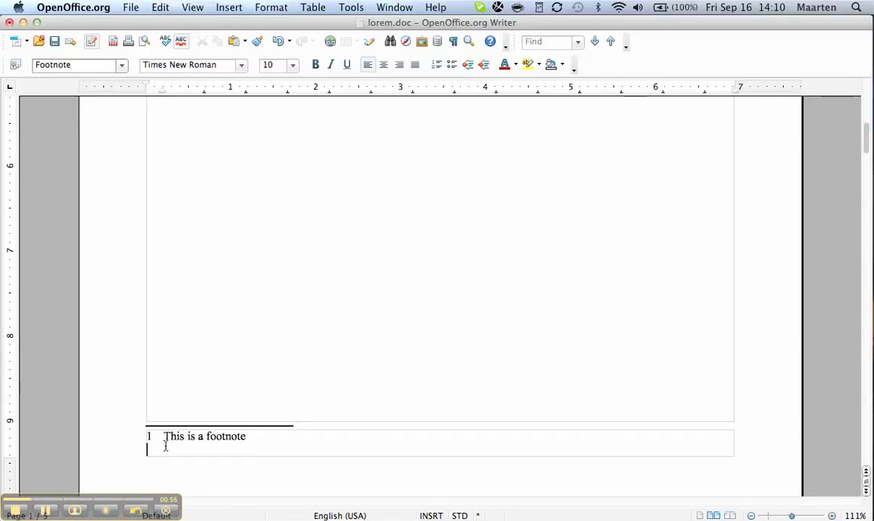
{"action": "key", "text": "BackSpace"}
{"action": "left_click", "coordinate": [148, 441]}
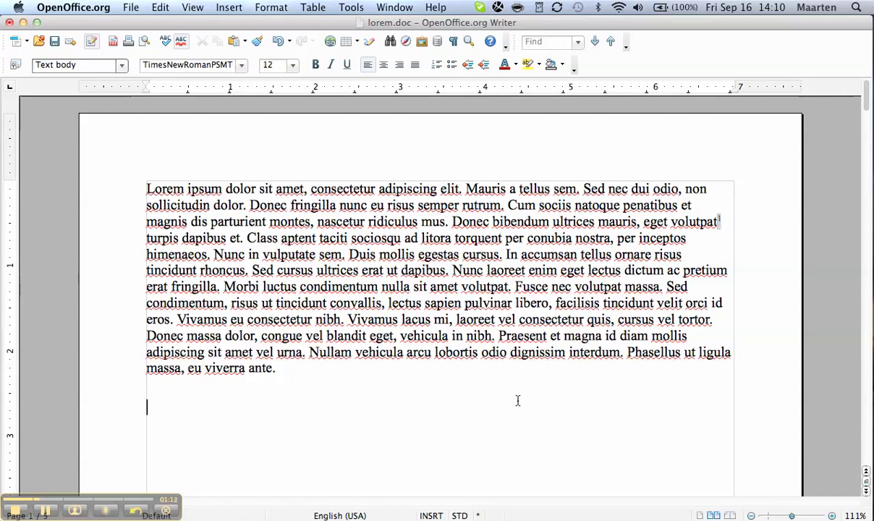
- Delete the 'This is a footnote' text and go back to the volutpat anchor
{"action": "scroll", "coordinate": [547, 286], "scroll_direction": "down", "scroll_amount": 10}
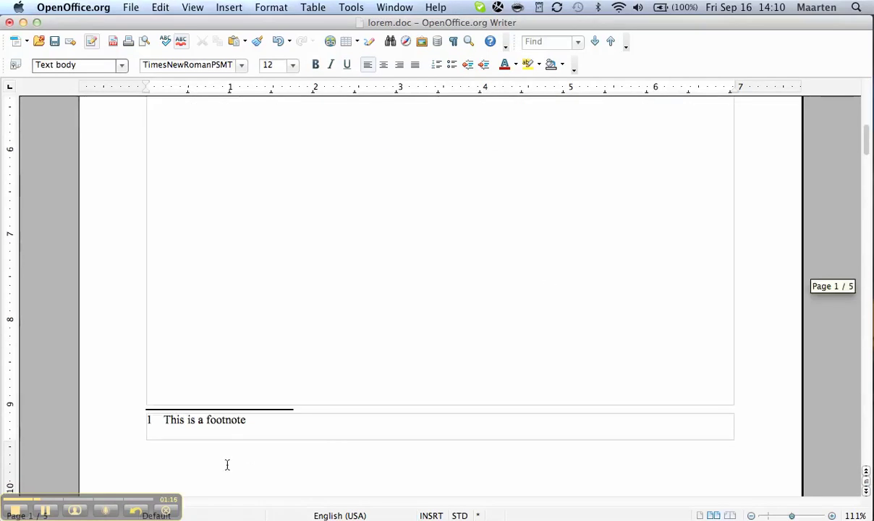
{"action": "left_click", "coordinate": [257, 426]}
{"action": "triple_click", "coordinate": [257, 427]}
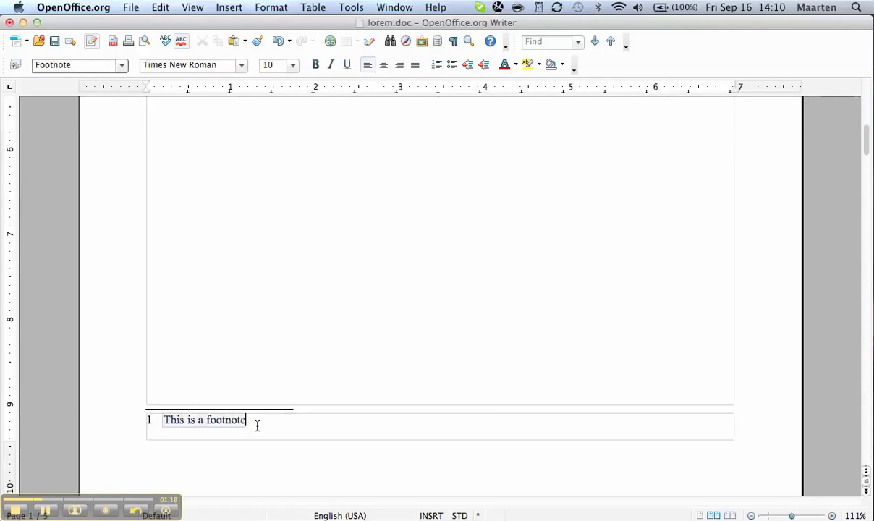
{"action": "left_click", "coordinate": [256, 426]}
{"action": "key", "text": "Return"}
{"action": "key", "text": "BackSpace"}
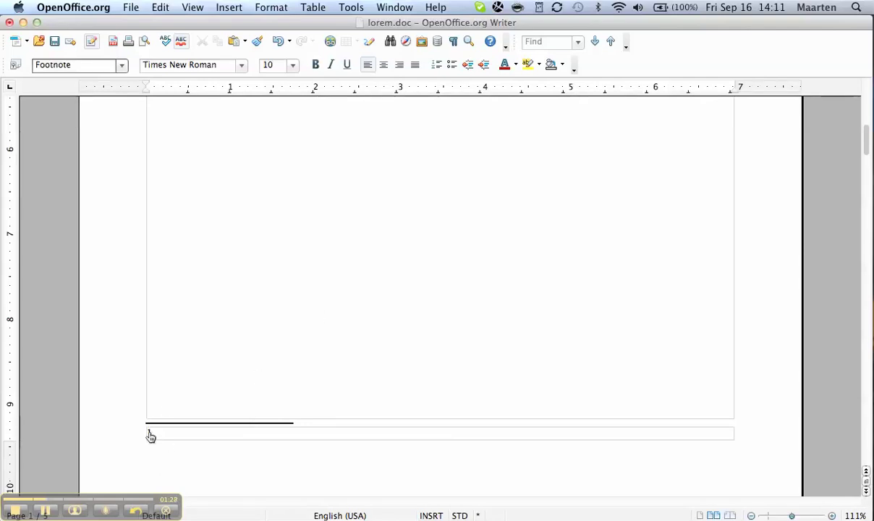
{"action": "left_click", "coordinate": [150, 434]}
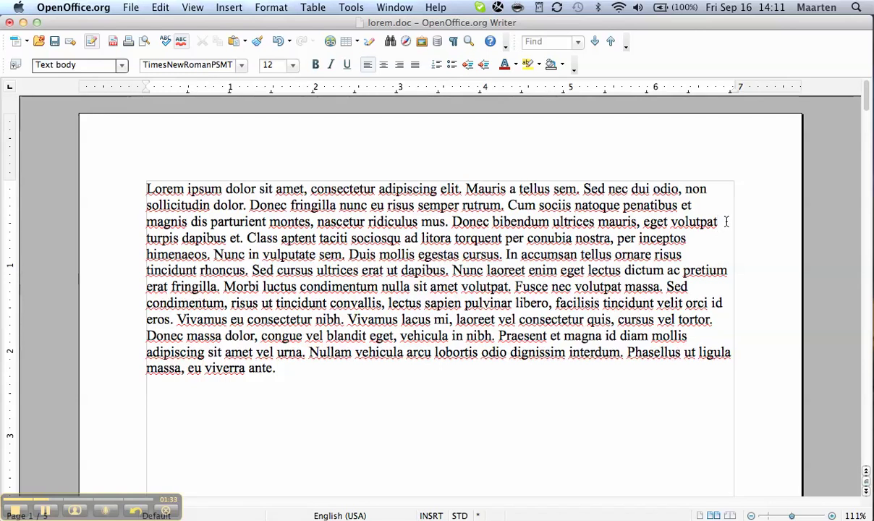
{"action": "scroll", "coordinate": [726, 222], "scroll_direction": "down", "scroll_amount": 3}
{"action": "scroll", "coordinate": [726, 221], "scroll_direction": "down", "scroll_amount": 15}
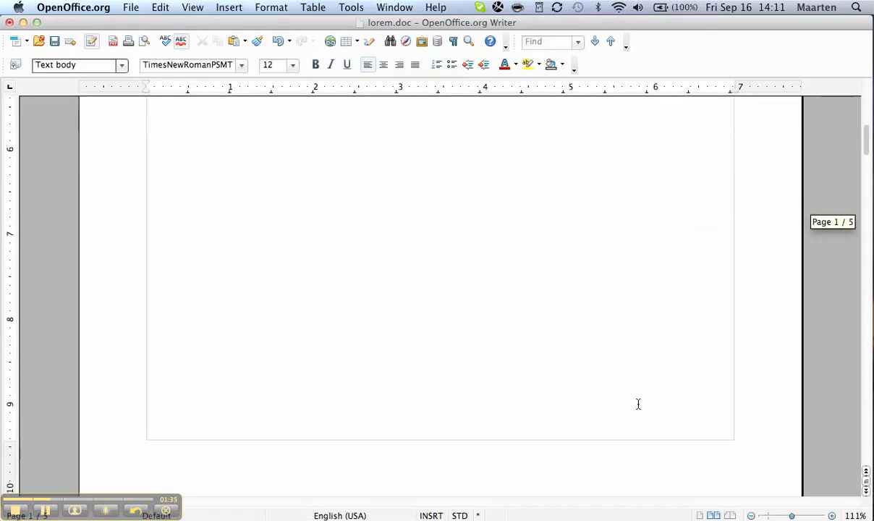
{"action": "scroll", "coordinate": [616, 471], "scroll_direction": "up", "scroll_amount": 1}
{"action": "scroll", "coordinate": [618, 461], "scroll_direction": "up", "scroll_amount": 6}
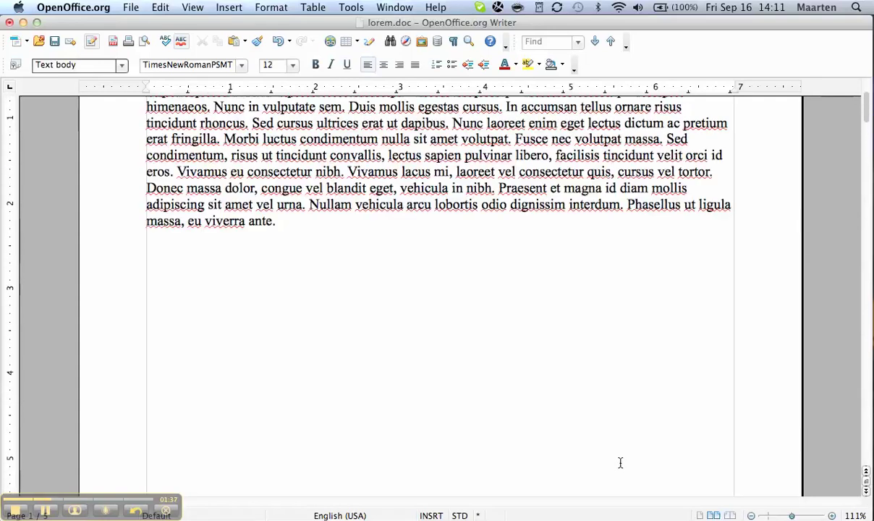
{"action": "scroll", "coordinate": [566, 443], "scroll_direction": "up", "scroll_amount": 6}
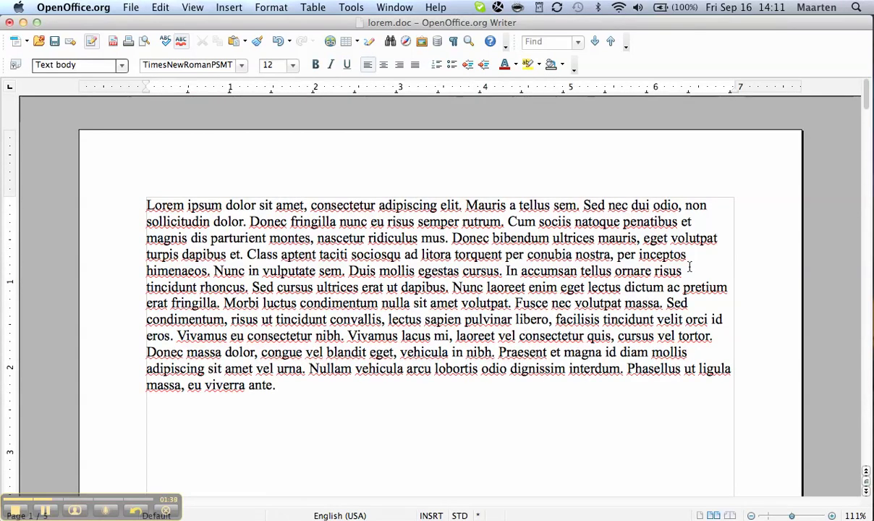
- Add the first endnote after 'Sed' on page 1, reading 'Endnote 1'
{"action": "left_click", "coordinate": [693, 305]}
{"action": "left_click", "coordinate": [152, 8]}
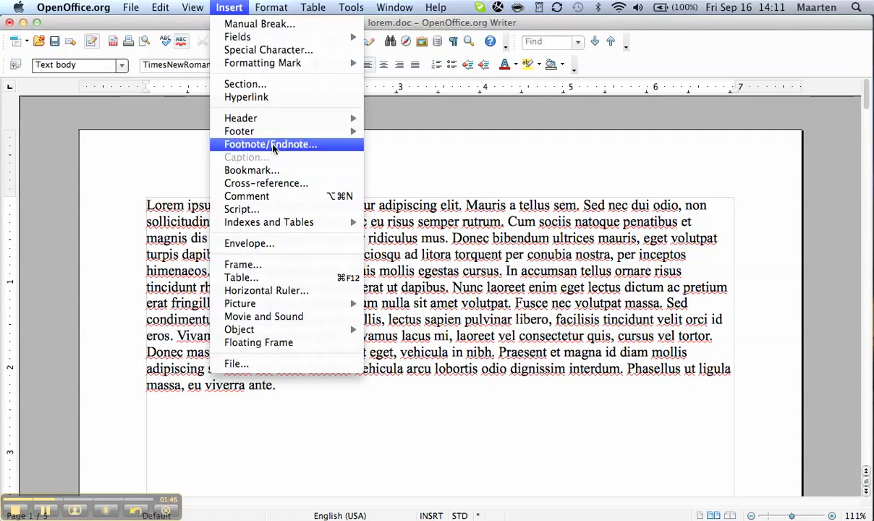
{"action": "left_click", "coordinate": [274, 147]}
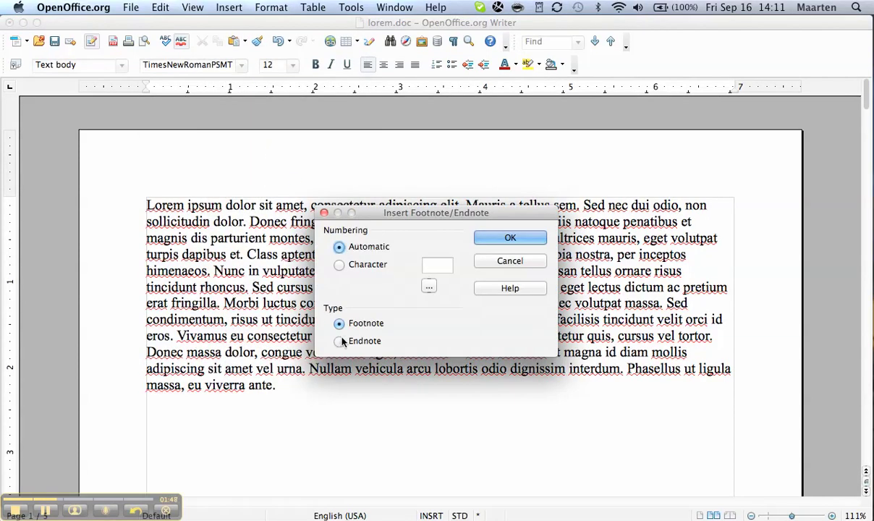
{"action": "left_click", "coordinate": [340, 341]}
{"action": "left_click", "coordinate": [490, 242]}
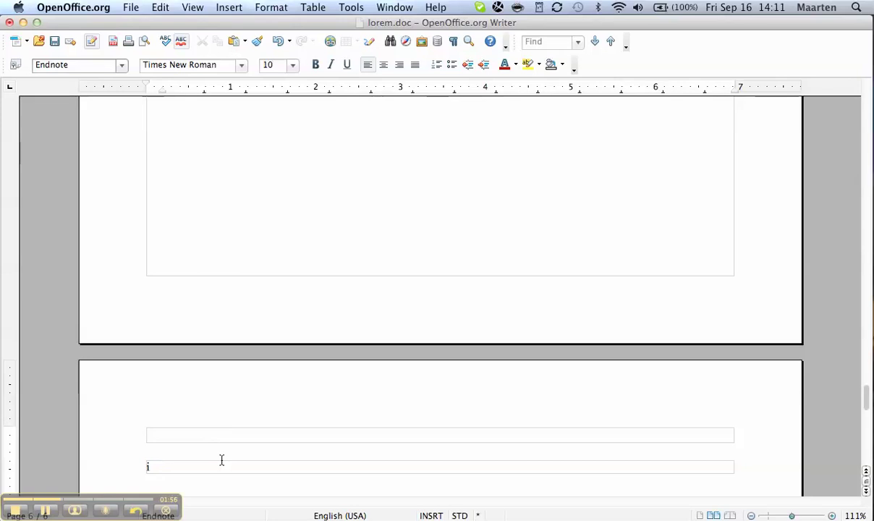
{"action": "type", "text": "ednote "}
{"action": "type", "text": "1"}
{"action": "left_click", "coordinate": [147, 468]}
- Add a second endnote after 'justo' on page 2, reading 'Endnote 2 blablablah'
{"action": "scroll", "coordinate": [372, 257], "scroll_direction": "down", "scroll_amount": 8}
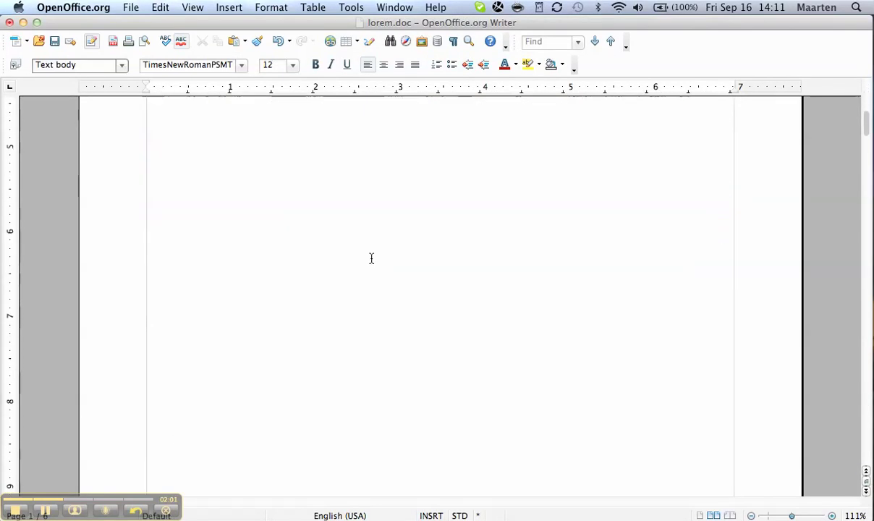
{"action": "scroll", "coordinate": [371, 258], "scroll_direction": "down", "scroll_amount": 8}
{"action": "scroll", "coordinate": [383, 258], "scroll_direction": "down", "scroll_amount": 8}
{"action": "left_click", "coordinate": [454, 227]}
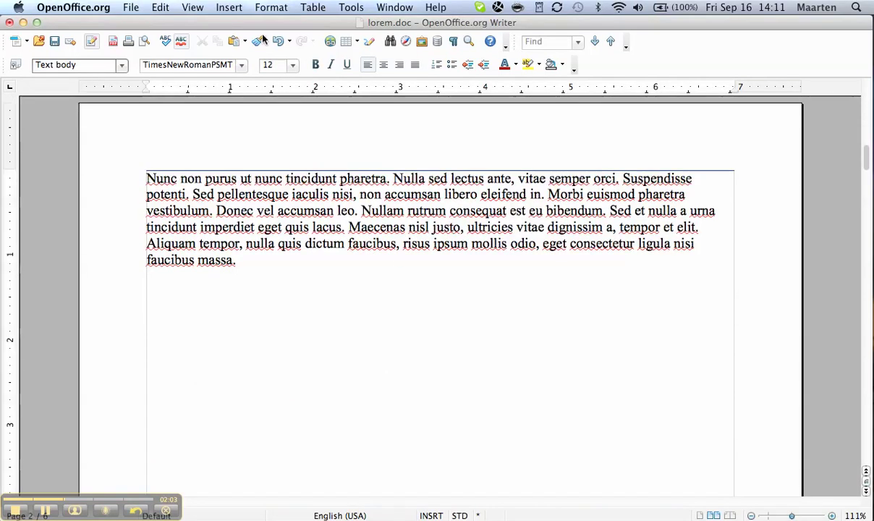
{"action": "left_click", "coordinate": [228, 7]}
{"action": "left_click", "coordinate": [253, 144]}
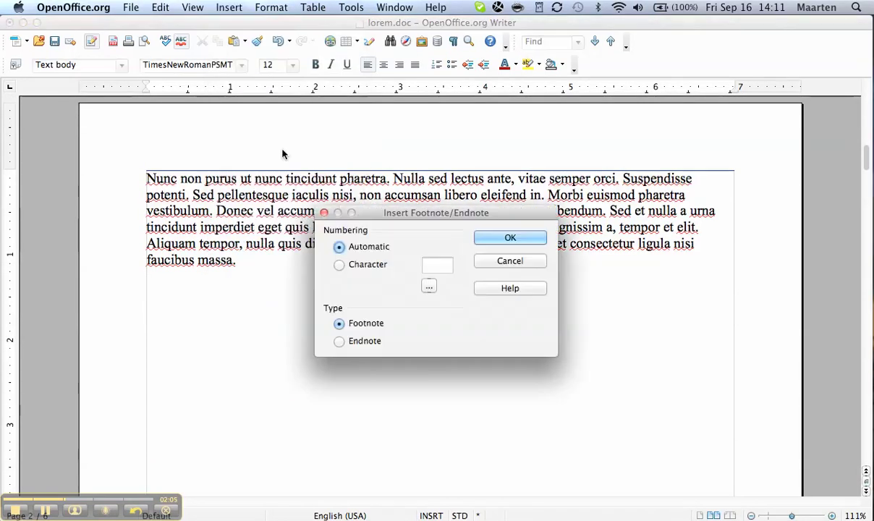
{"action": "left_click", "coordinate": [354, 344]}
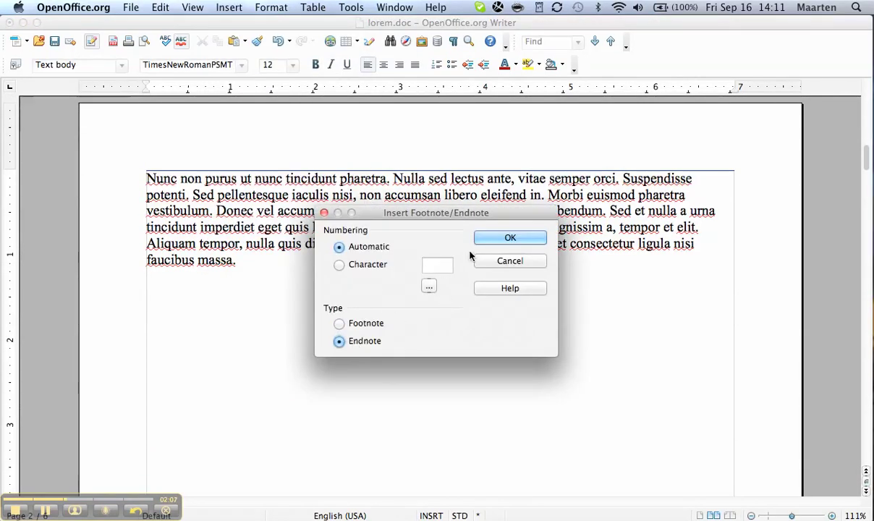
{"action": "left_click", "coordinate": [494, 238]}
{"action": "type", "text": "endn"}
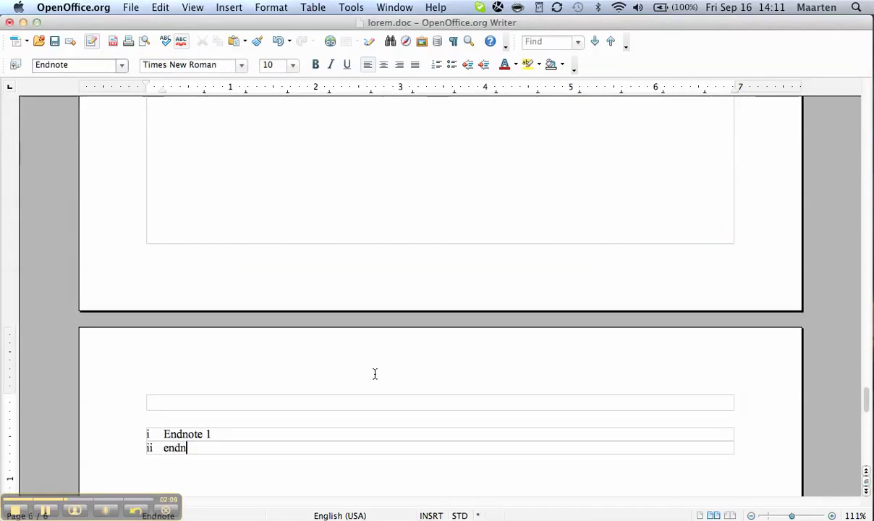
{"action": "type", "text": "ote 2 bl"}
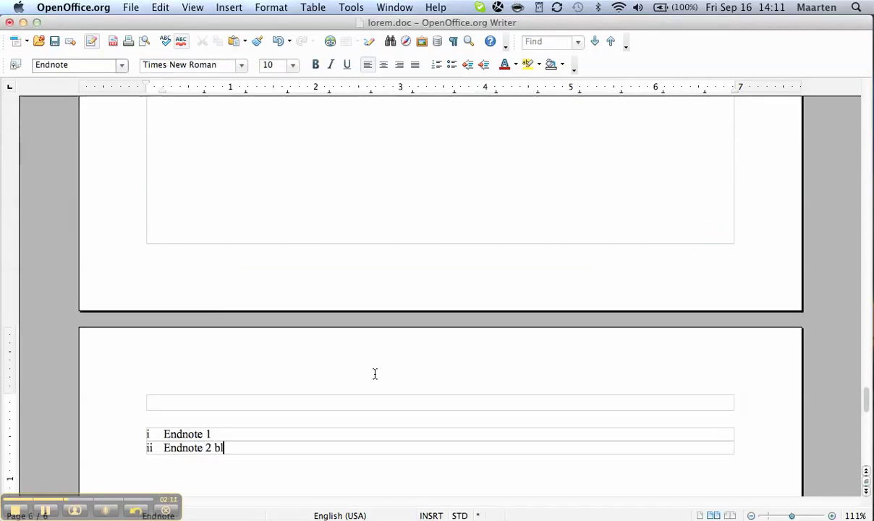
{"action": "type", "text": "blaba"}
{"action": "key", "text": "BackSpace"}
{"action": "type", "text": "lah"}
{"action": "left_click", "coordinate": [147, 448]}
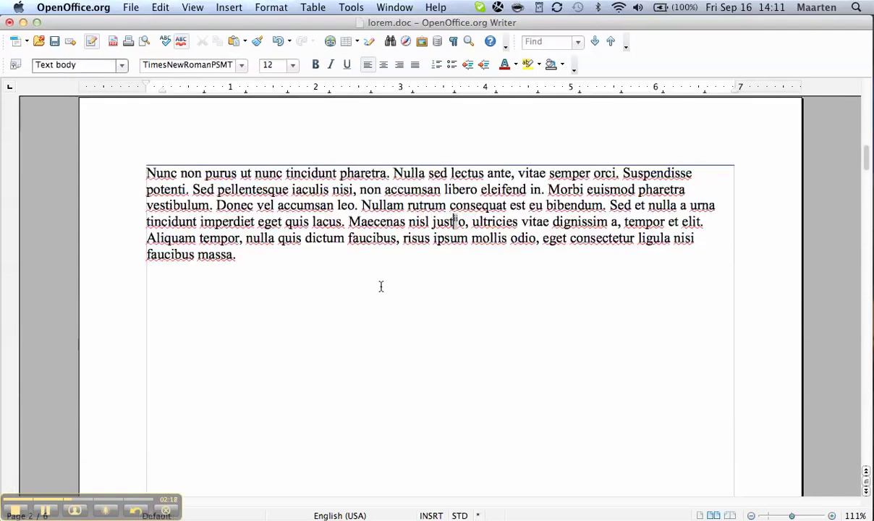
- Add a third endnote after 'tempus.' on page 3, reading 'Last one'
{"action": "scroll", "coordinate": [381, 286], "scroll_direction": "down", "scroll_amount": 5}
{"action": "scroll", "coordinate": [381, 287], "scroll_direction": "down", "scroll_amount": 5}
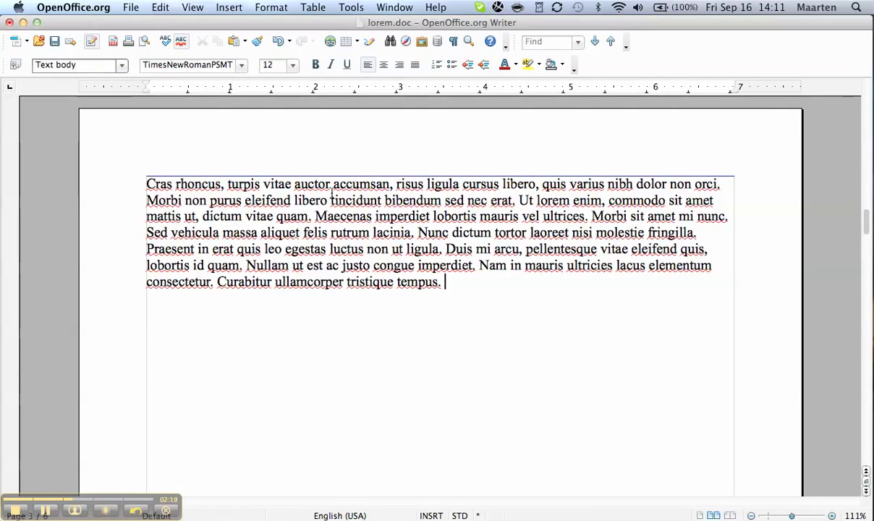
{"action": "left_click", "coordinate": [229, 7]}
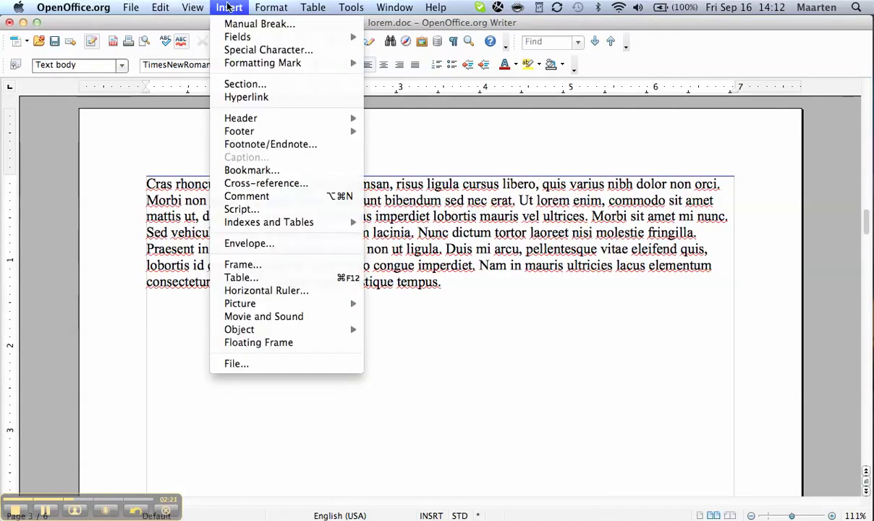
{"action": "left_click", "coordinate": [261, 144]}
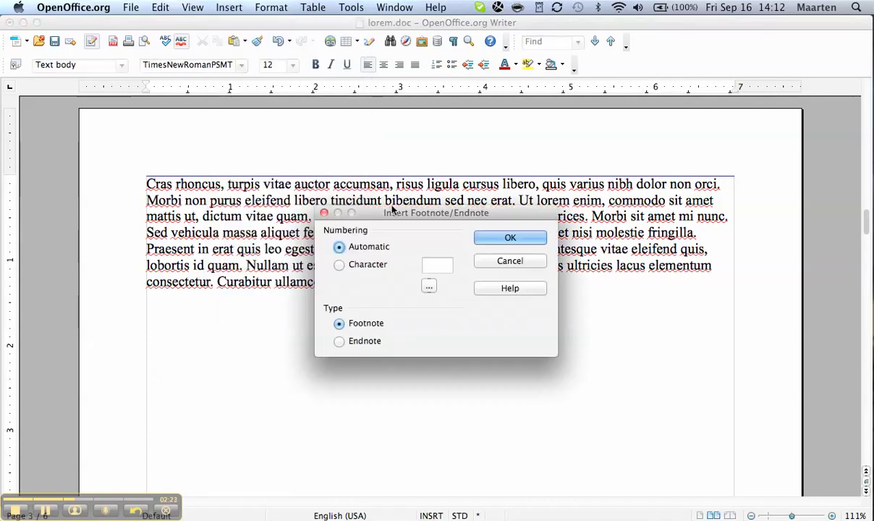
{"action": "left_click", "coordinate": [339, 341]}
{"action": "left_click", "coordinate": [506, 237]}
{"action": "type", "text": "la"}
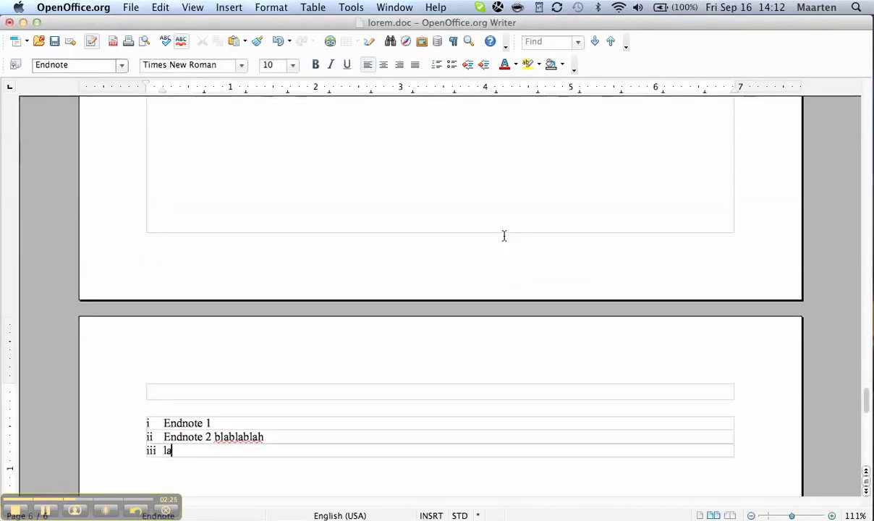
{"action": "type", "text": "st one"}
{"action": "left_click", "coordinate": [150, 450]}
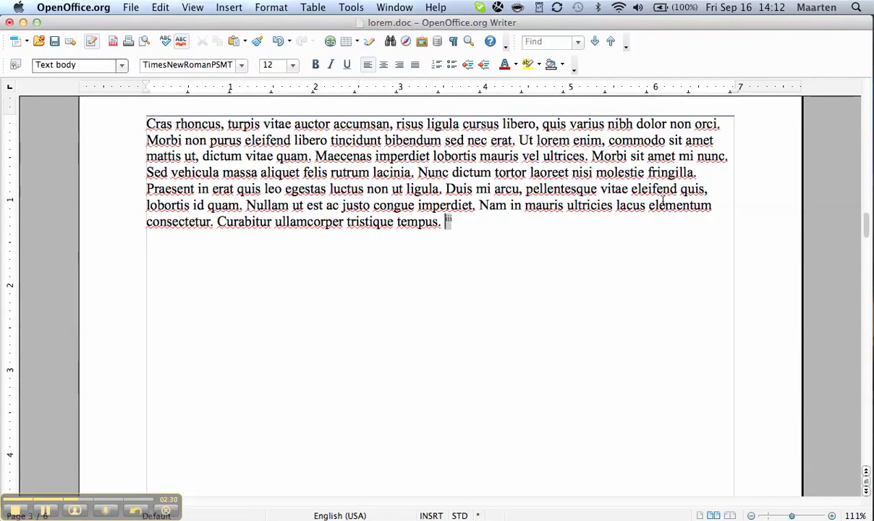
{"action": "scroll", "coordinate": [662, 200], "scroll_direction": "up", "scroll_amount": 5}
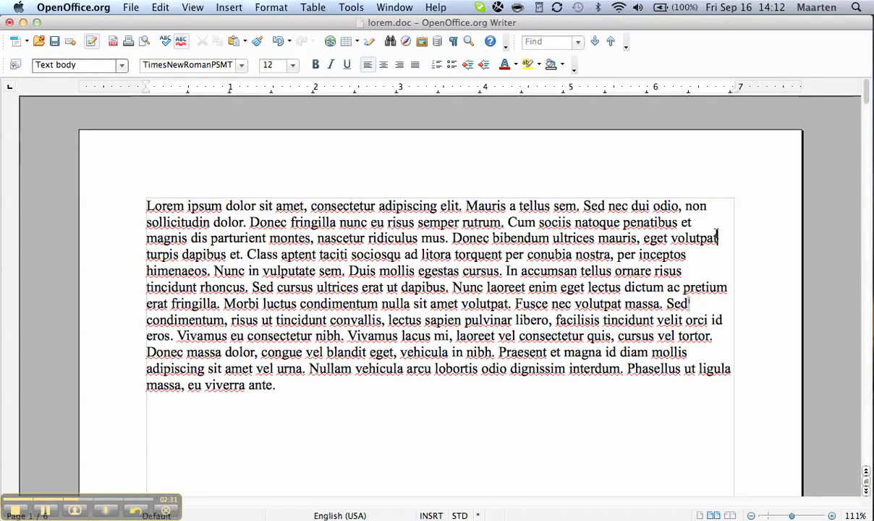
- Insert an automatic footnote after 'volutpat' with the text 'footnote', then return to its anchor
{"action": "left_click", "coordinate": [192, 7]}
{"action": "mouse_move", "coordinate": [229, 7]}
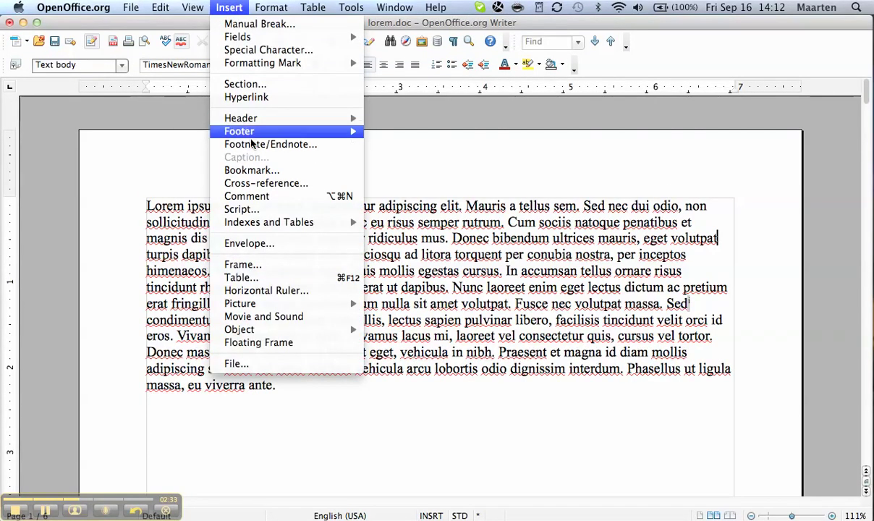
{"action": "left_click", "coordinate": [253, 144]}
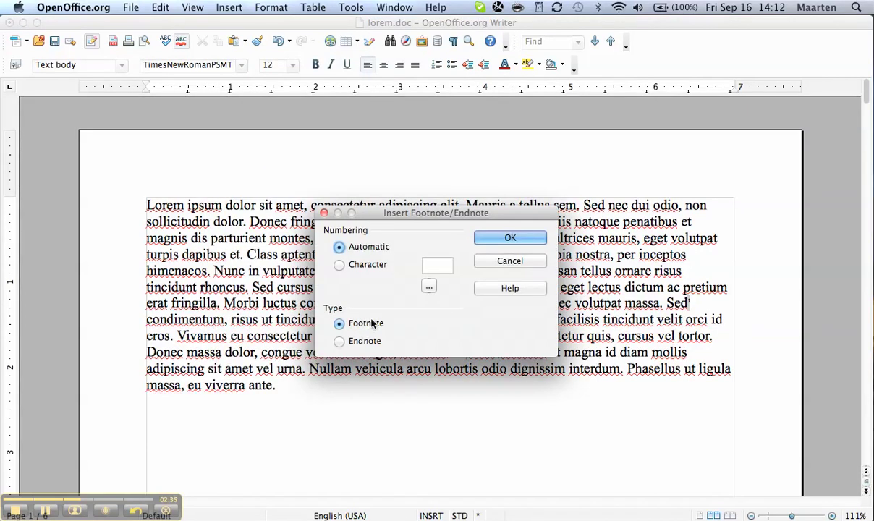
{"action": "left_click", "coordinate": [506, 237]}
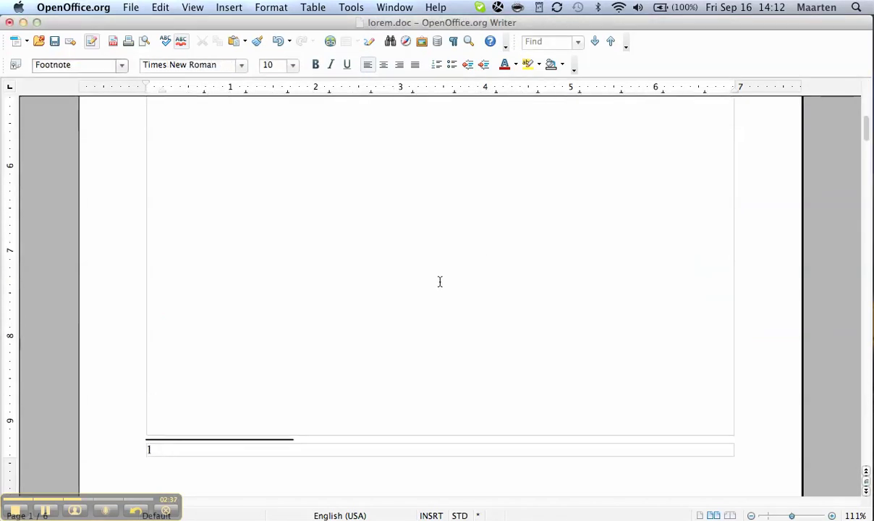
{"action": "type", "text": "footnote"}
{"action": "key", "text": "BackSpace"}
{"action": "key", "text": "BackSpace"}
{"action": "key", "text": "BackSpace"}
{"action": "type", "text": "note"}
{"action": "key", "text": "Page_Up"}
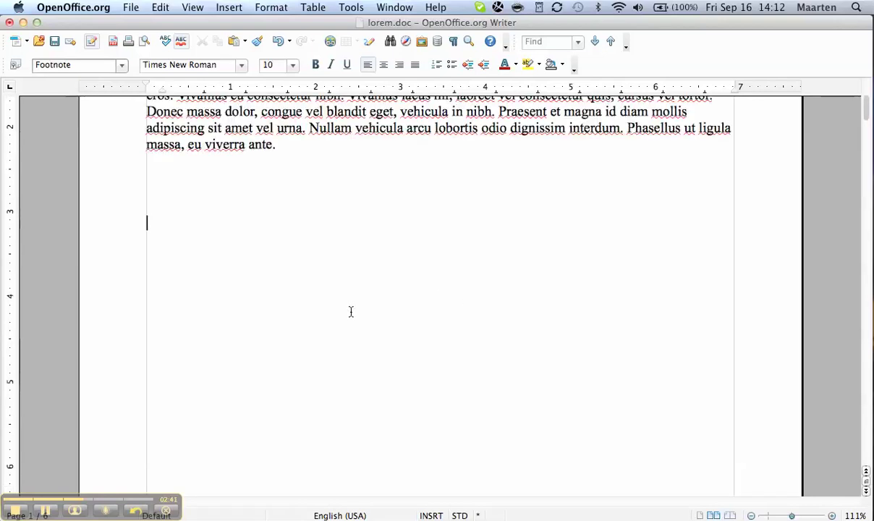
{"action": "scroll", "coordinate": [350, 312], "scroll_direction": "up", "scroll_amount": 1}
{"action": "scroll", "coordinate": [350, 311], "scroll_direction": "up", "scroll_amount": 5}
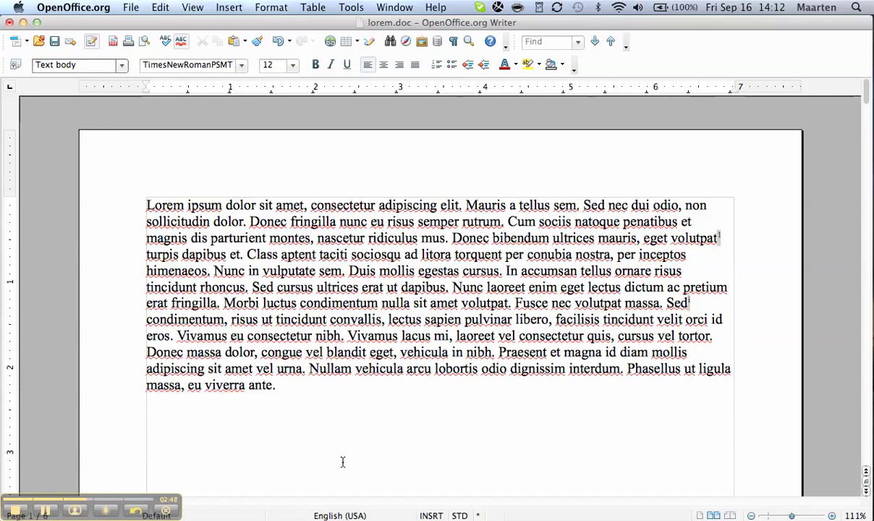
{"action": "scroll", "coordinate": [343, 461], "scroll_direction": "down", "scroll_amount": 3}
{"action": "scroll", "coordinate": [343, 461], "scroll_direction": "down", "scroll_amount": 3}
{"action": "scroll", "coordinate": [343, 461], "scroll_direction": "down", "scroll_amount": 3}
{"action": "scroll", "coordinate": [343, 461], "scroll_direction": "down", "scroll_amount": 3}
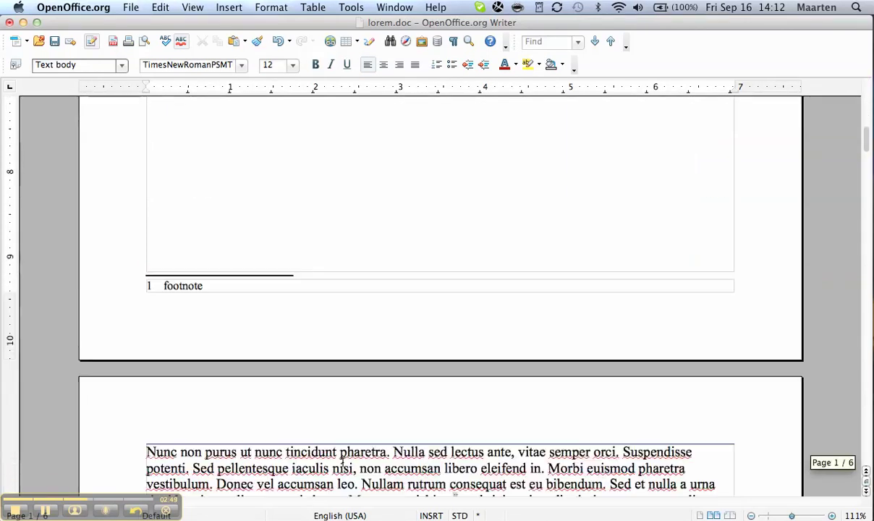
{"action": "scroll", "coordinate": [343, 462], "scroll_direction": "down", "scroll_amount": 3}
{"action": "scroll", "coordinate": [343, 462], "scroll_direction": "down", "scroll_amount": 10}
{"action": "scroll", "coordinate": [342, 461], "scroll_direction": "down", "scroll_amount": 10}
{"action": "scroll", "coordinate": [343, 462], "scroll_direction": "down", "scroll_amount": 5}
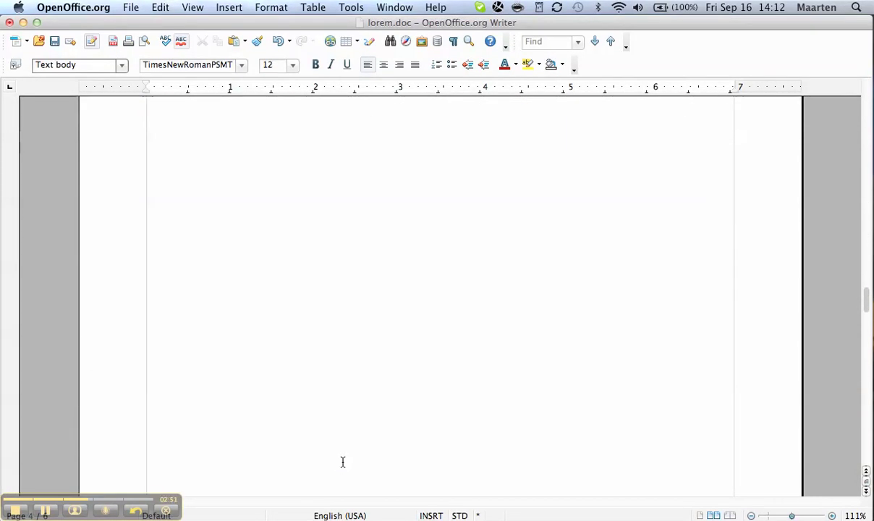
{"action": "scroll", "coordinate": [343, 462], "scroll_direction": "down", "scroll_amount": 5}
{"action": "scroll", "coordinate": [343, 462], "scroll_direction": "down", "scroll_amount": 5}
{"action": "scroll", "coordinate": [343, 462], "scroll_direction": "down", "scroll_amount": 5}
{"action": "scroll", "coordinate": [343, 462], "scroll_direction": "up", "scroll_amount": 2}
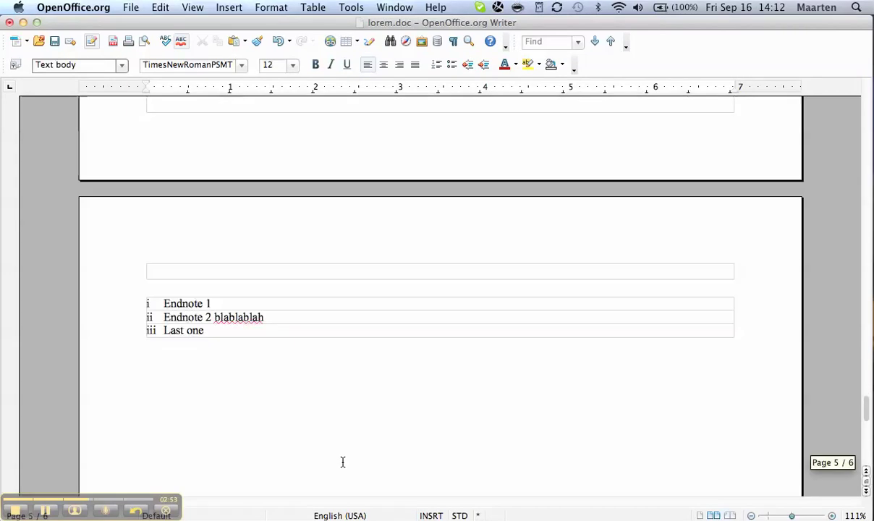
{"action": "scroll", "coordinate": [343, 462], "scroll_direction": "up", "scroll_amount": 3}
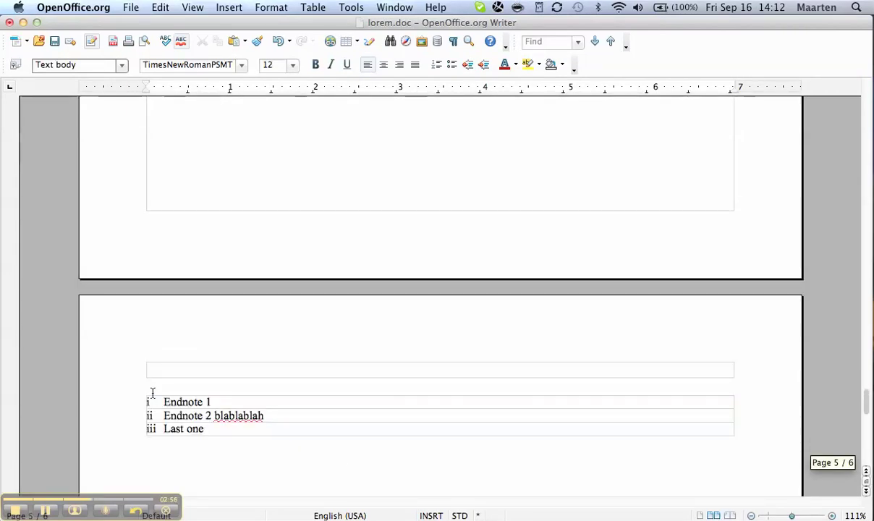
{"action": "scroll", "coordinate": [205, 433], "scroll_direction": "up", "scroll_amount": 5}
{"action": "scroll", "coordinate": [210, 418], "scroll_direction": "up", "scroll_amount": 5}
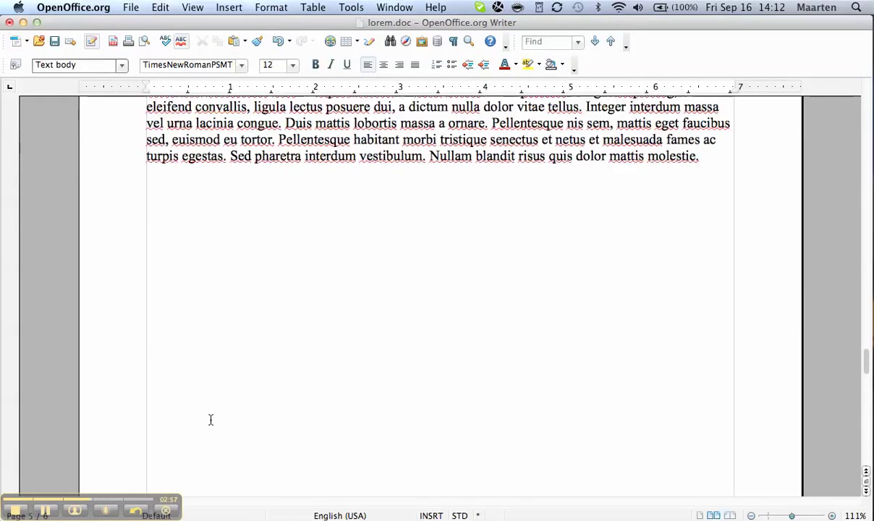
{"action": "scroll", "coordinate": [424, 444], "scroll_direction": "up", "scroll_amount": 5}
- Insert endnote iv reading 'sorry' in the 'Aenean quis vulputate ligula' paragraph
{"action": "left_click", "coordinate": [228, 7]}
{"action": "mouse_move", "coordinate": [241, 118]}
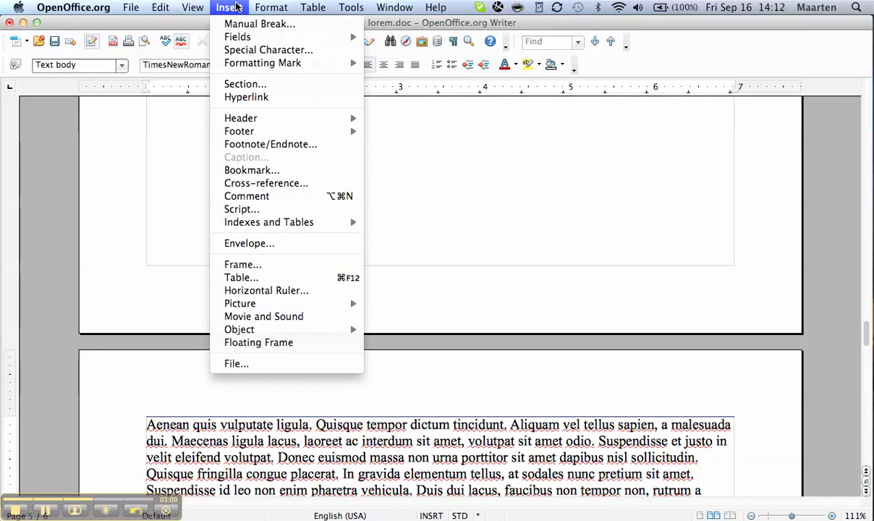
{"action": "left_click", "coordinate": [253, 144]}
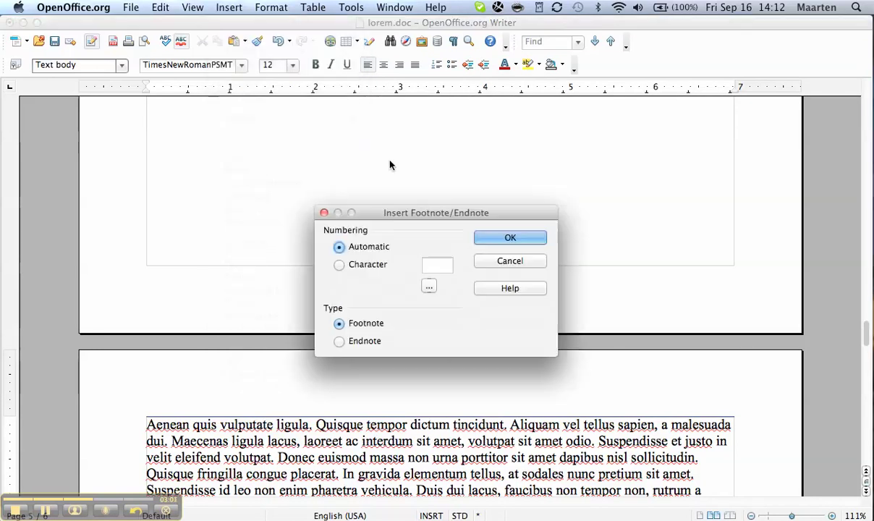
{"action": "left_click", "coordinate": [362, 341]}
{"action": "left_click", "coordinate": [509, 238]}
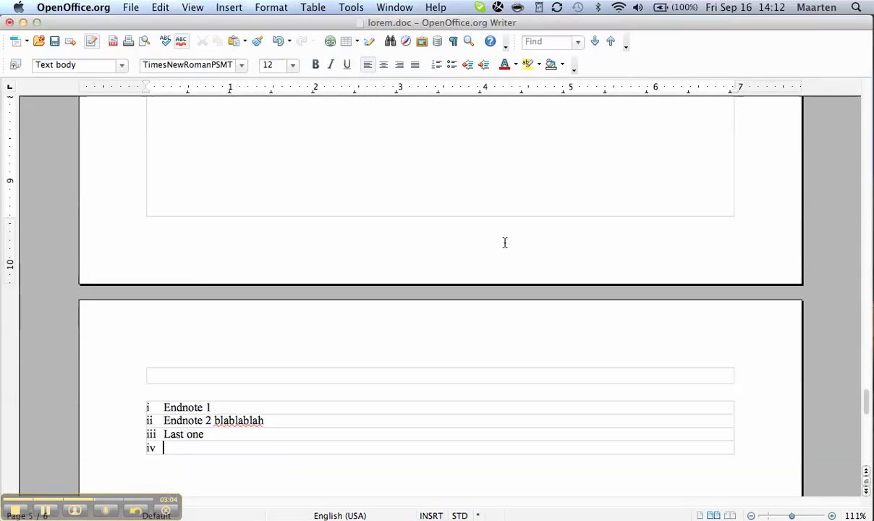
{"action": "type", "text": "so"}
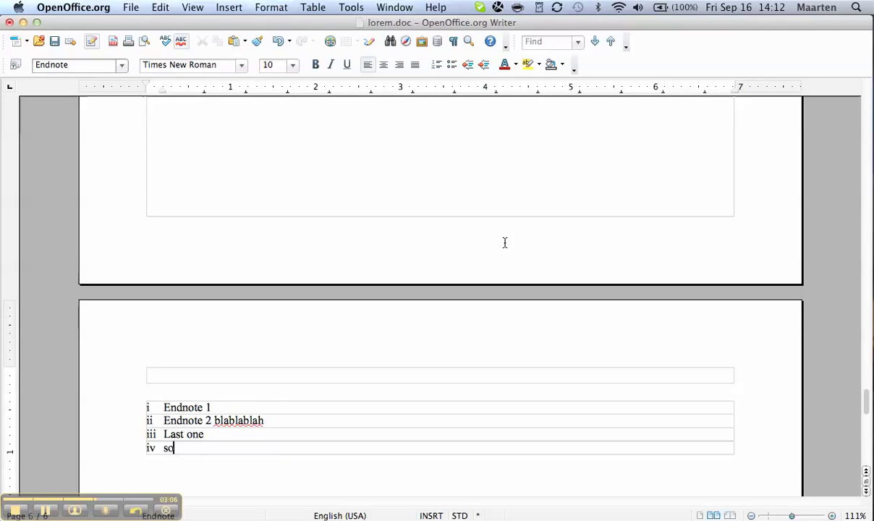
{"action": "type", "text": "rry"}
{"action": "left_click", "coordinate": [297, 377]}
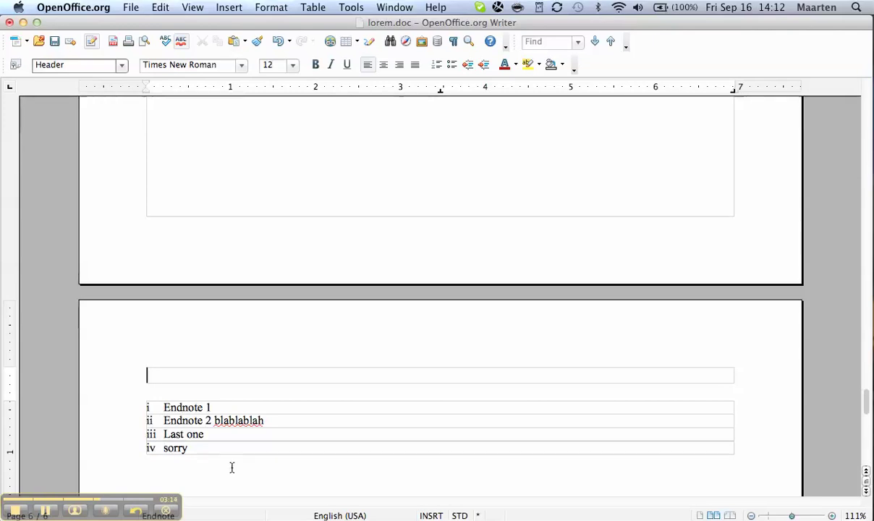
- In Tools > Footnotes/Endnotes, set footnote numbering to A, B, C
{"action": "left_click", "coordinate": [351, 7]}
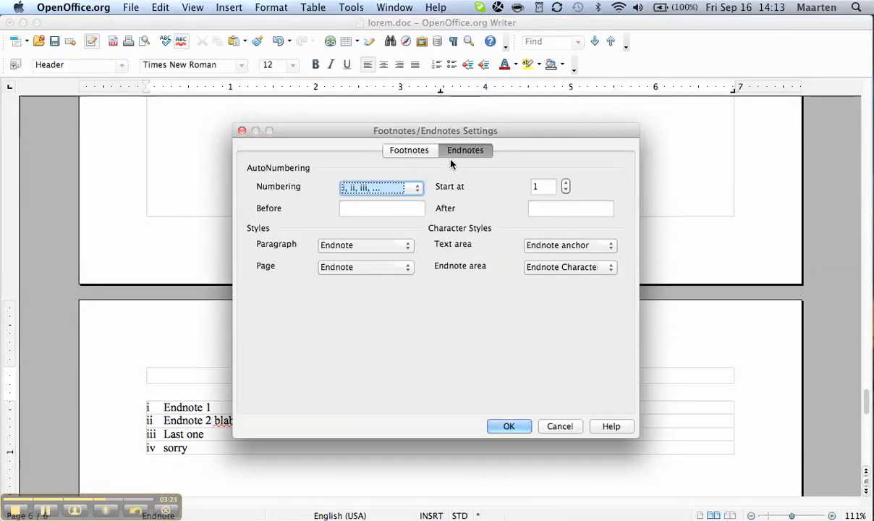
{"action": "left_click", "coordinate": [410, 150]}
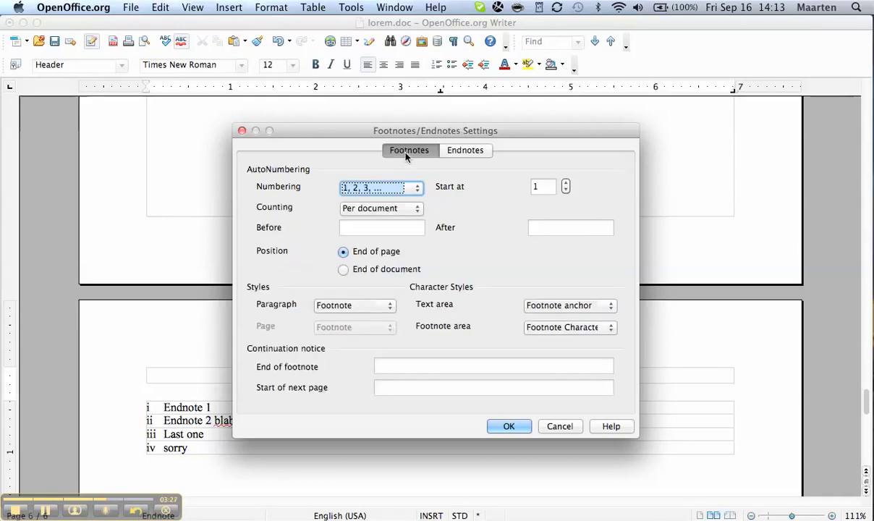
{"action": "left_click", "coordinate": [414, 190]}
{"action": "left_click", "coordinate": [414, 209]}
- Give endnotes 1, 2, 3 numbering starting at 16 and apply the settings
{"action": "left_click", "coordinate": [474, 155]}
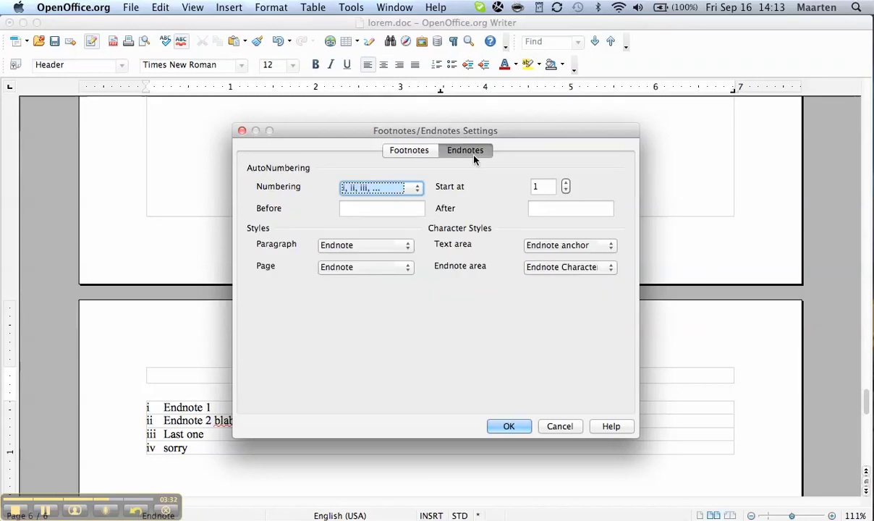
{"action": "left_click", "coordinate": [416, 189]}
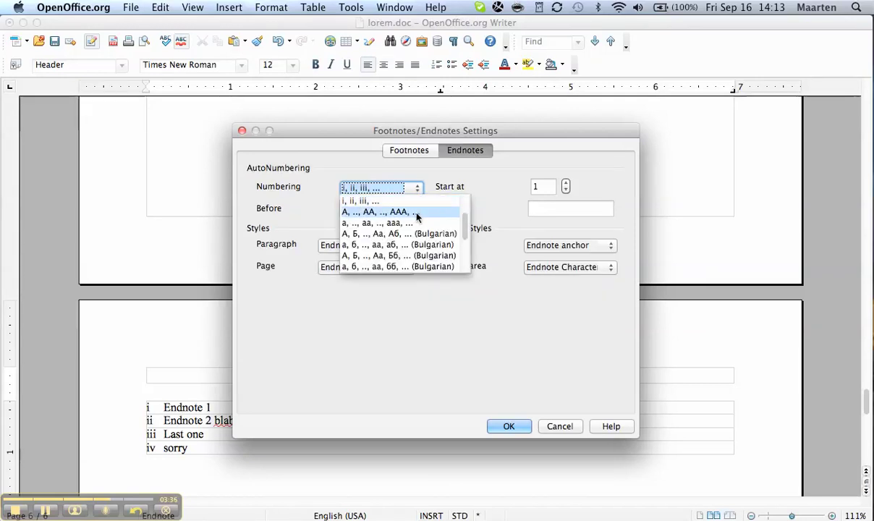
{"action": "scroll", "coordinate": [414, 250], "scroll_direction": "down", "scroll_amount": 2}
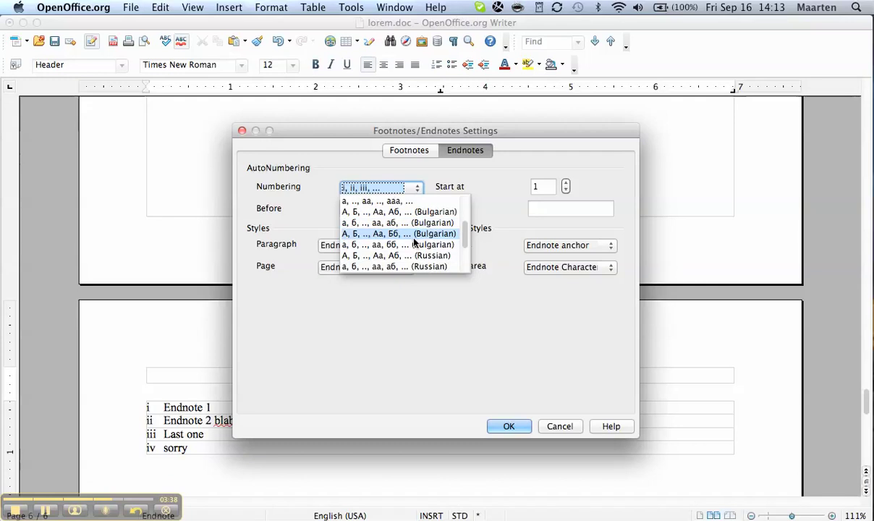
{"action": "scroll", "coordinate": [413, 250], "scroll_direction": "down", "scroll_amount": 1}
{"action": "scroll", "coordinate": [414, 250], "scroll_direction": "down", "scroll_amount": 2}
{"action": "scroll", "coordinate": [416, 241], "scroll_direction": "down", "scroll_amount": 3}
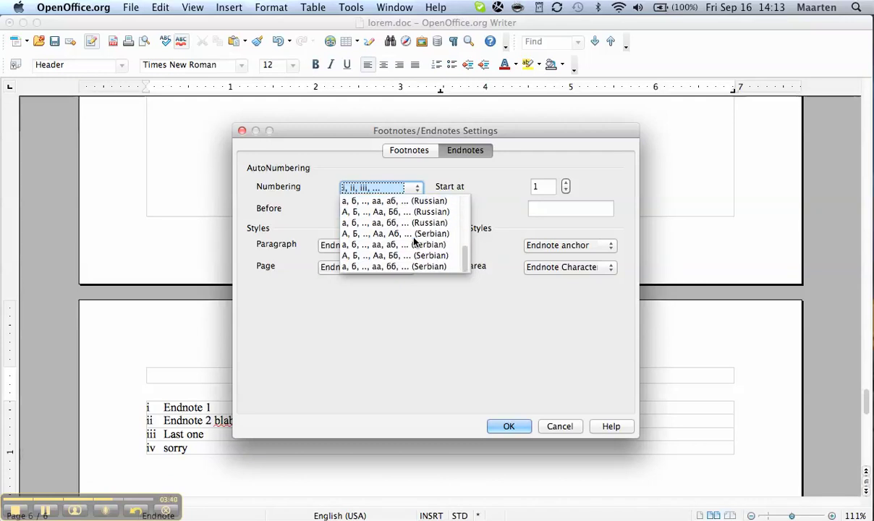
{"action": "scroll", "coordinate": [415, 240], "scroll_direction": "up", "scroll_amount": 5}
{"action": "scroll", "coordinate": [415, 241], "scroll_direction": "down", "scroll_amount": 2}
{"action": "scroll", "coordinate": [414, 240], "scroll_direction": "up", "scroll_amount": 4}
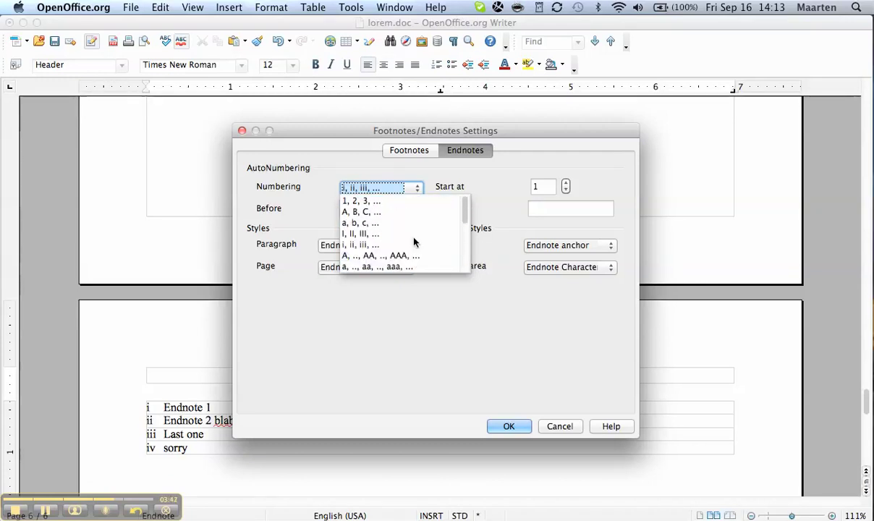
{"action": "left_click", "coordinate": [384, 199]}
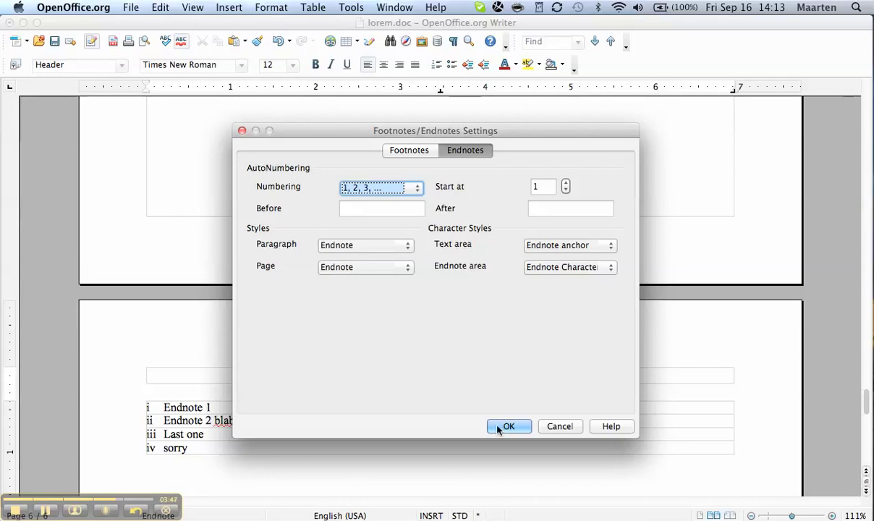
{"action": "left_click", "coordinate": [565, 184]}
{"action": "left_click", "coordinate": [565, 184]}
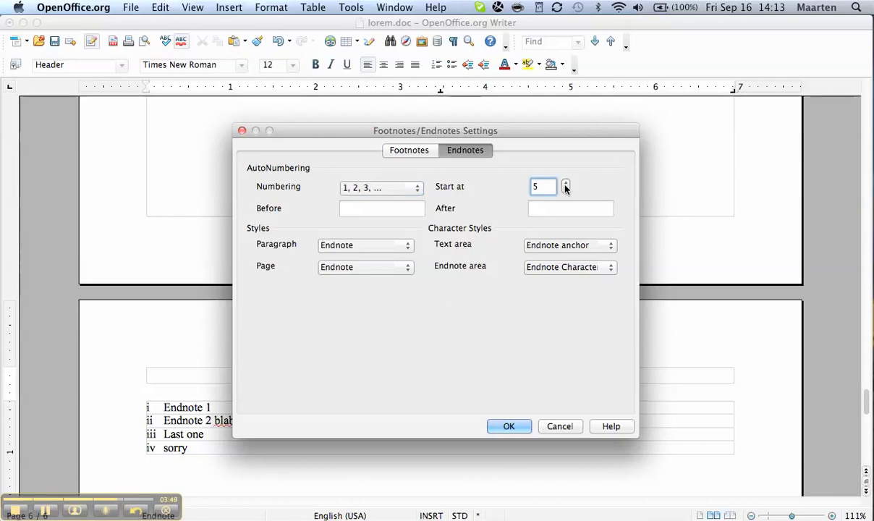
{"action": "left_click", "coordinate": [565, 185]}
{"action": "left_click", "coordinate": [565, 185]}
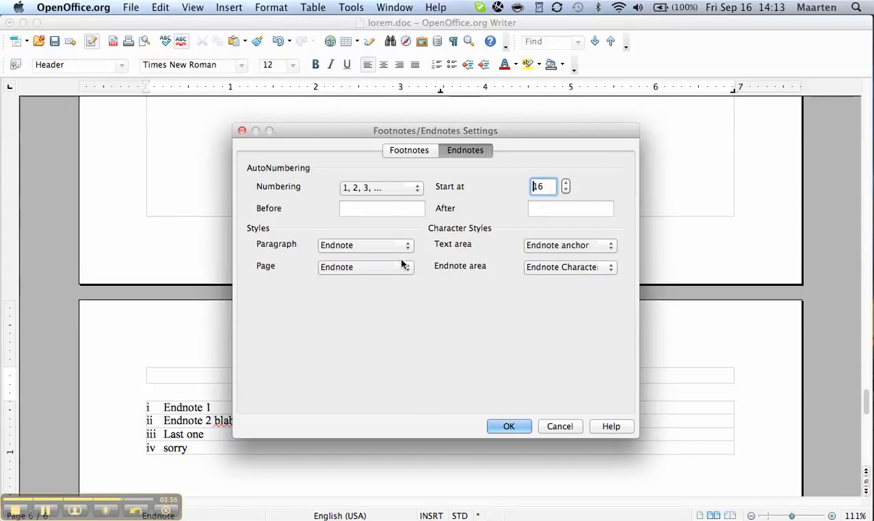
{"action": "left_click", "coordinate": [507, 424]}
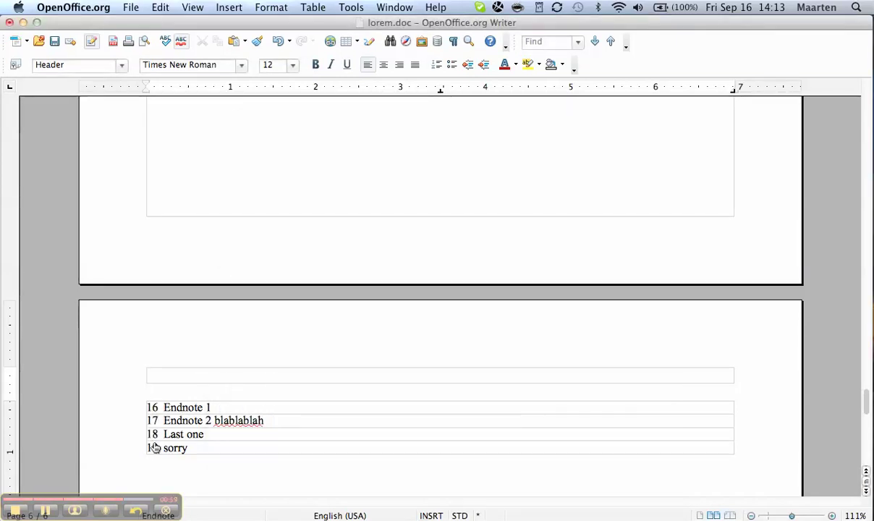
{"action": "scroll", "coordinate": [444, 380], "scroll_direction": "up", "scroll_amount": 15}
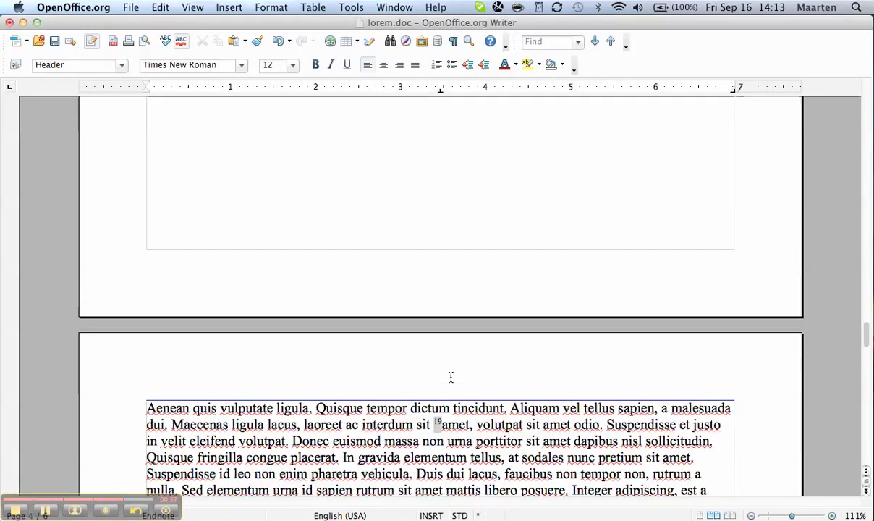
{"action": "scroll", "coordinate": [450, 376], "scroll_direction": "up", "scroll_amount": 15}
{"action": "scroll", "coordinate": [451, 376], "scroll_direction": "up", "scroll_amount": 10}
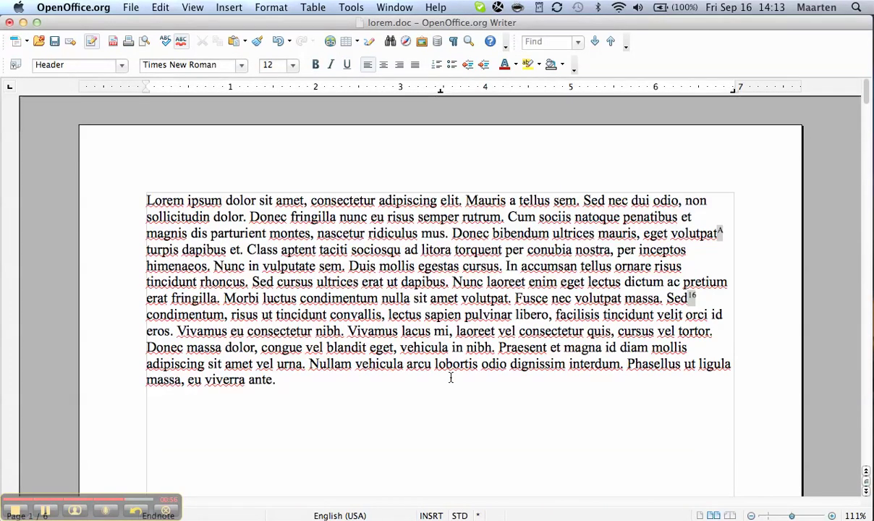
{"action": "left_click", "coordinate": [722, 230]}
{"action": "scroll", "coordinate": [727, 229], "scroll_direction": "down", "scroll_amount": 5}
{"action": "scroll", "coordinate": [727, 230], "scroll_direction": "down", "scroll_amount": 5}
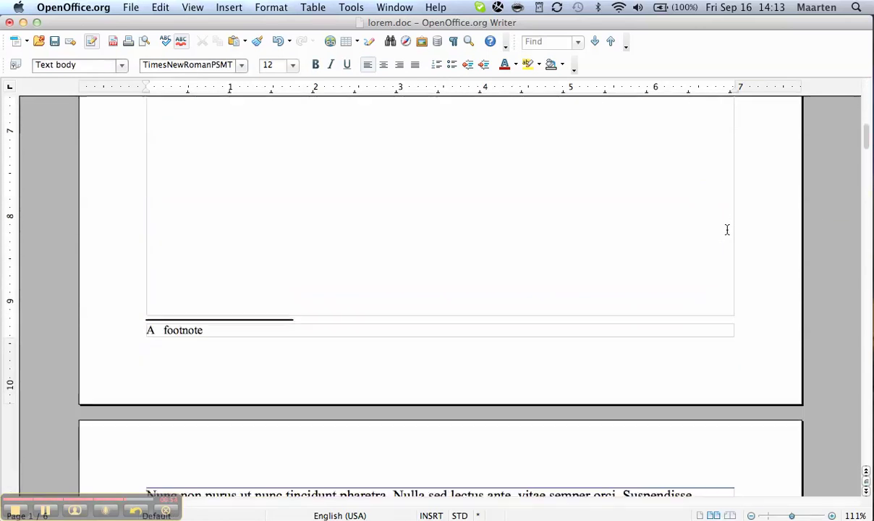
{"action": "scroll", "coordinate": [727, 229], "scroll_direction": "down", "scroll_amount": 1}
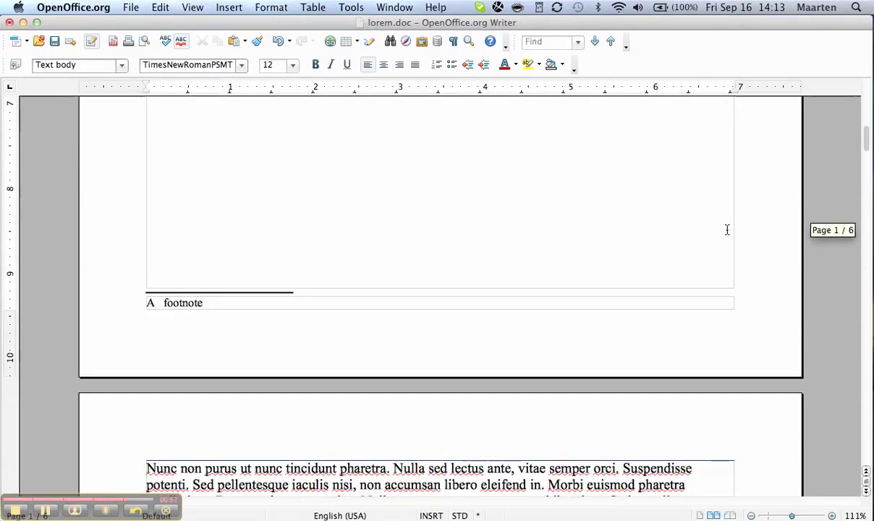